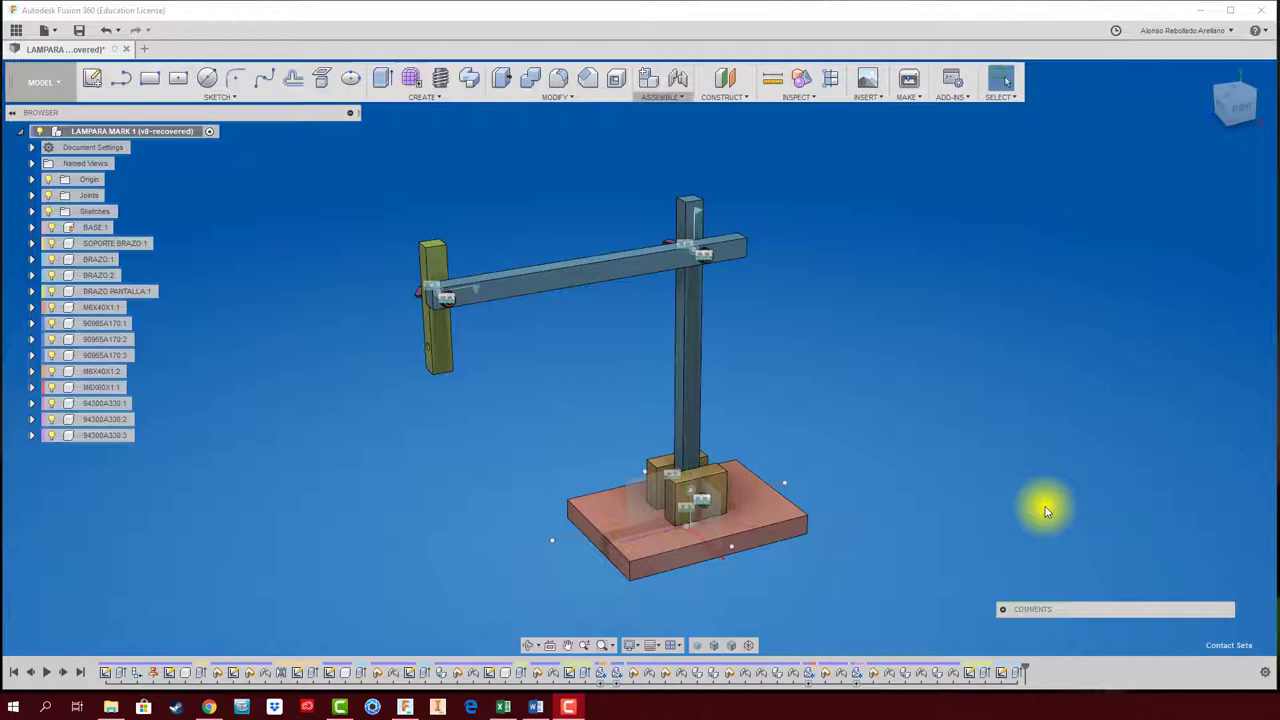
Pin Enable Contact Sets from the ASSEMBLE menu to the toolbar.
{"action": "left_click", "coordinate": [676, 100]}
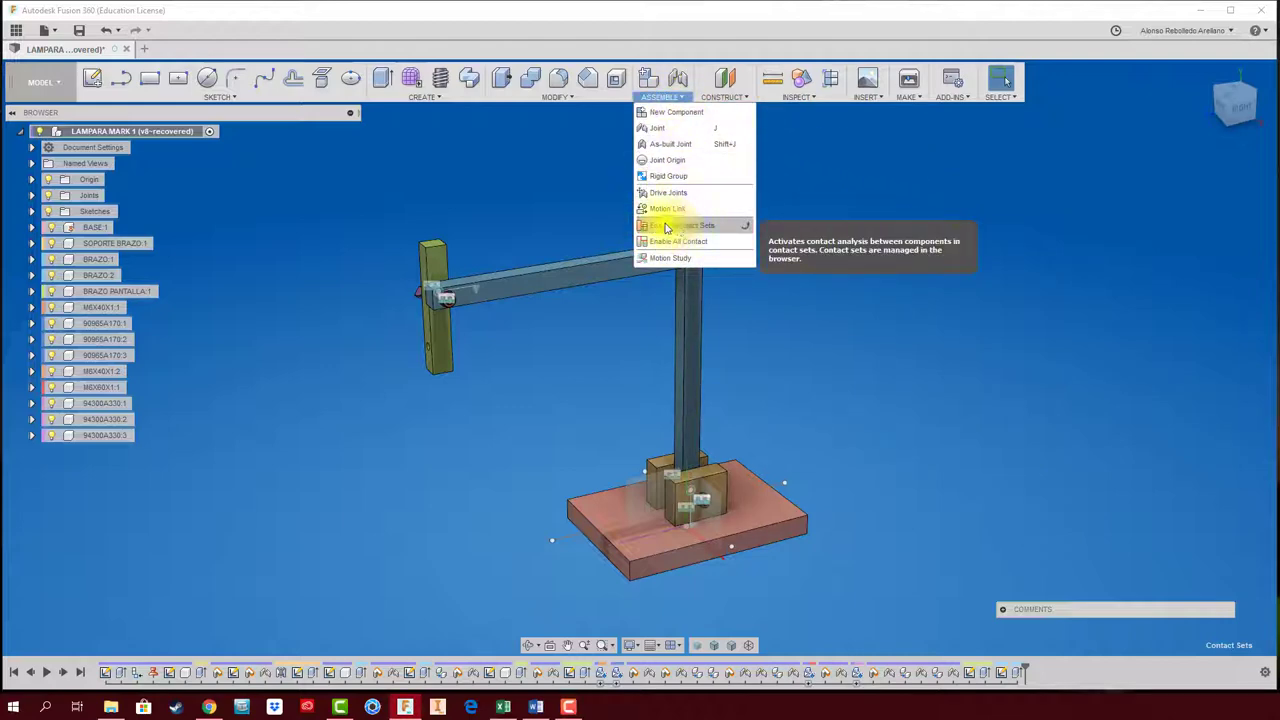
{"action": "left_click", "coordinate": [744, 231]}
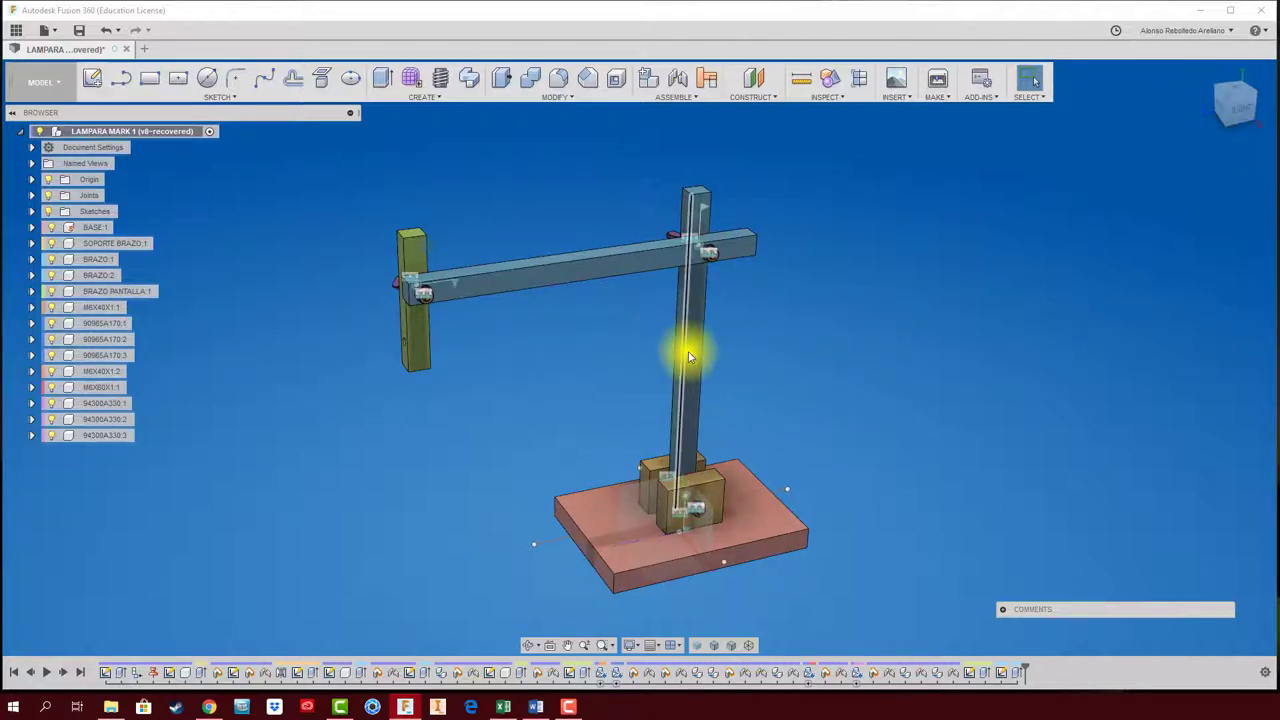
{"action": "left_click_drag", "start_coordinate": [690, 353], "coordinate": [824, 445]}
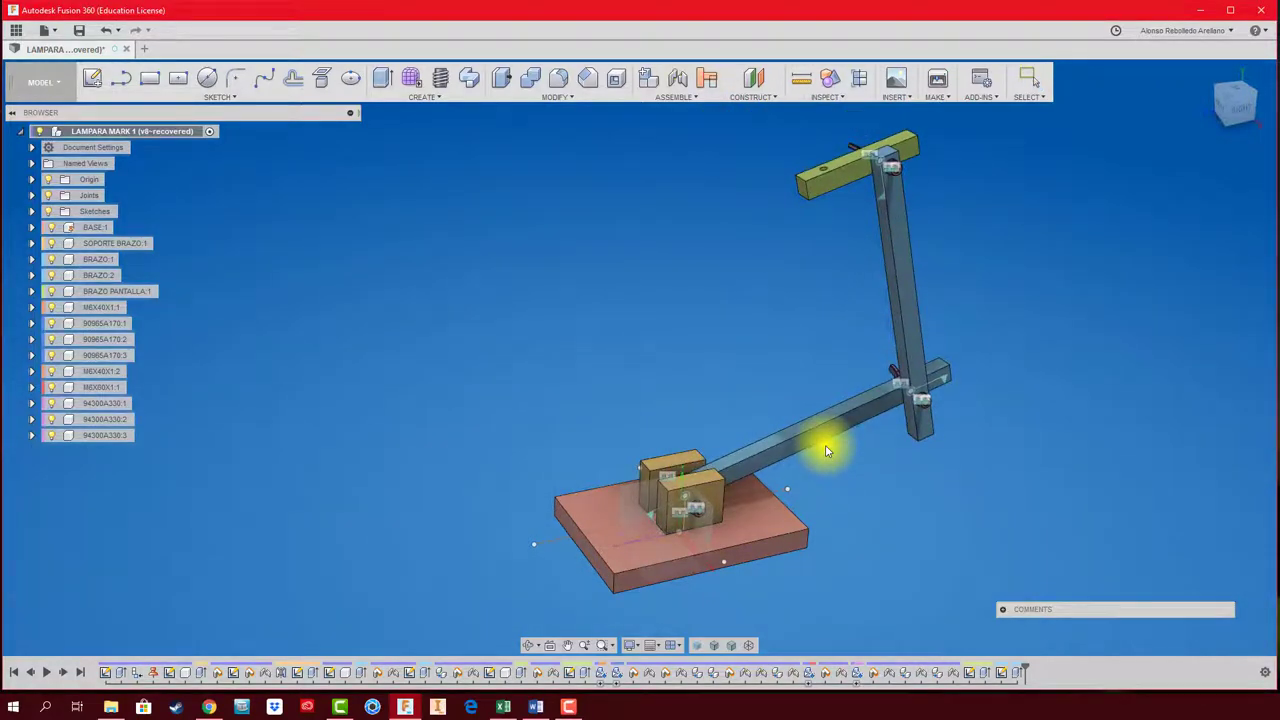
{"action": "mouse_move", "coordinate": [824, 445]}
{"action": "left_mouse_down"}
{"action": "mouse_move", "coordinate": [831, 514]}
{"action": "mouse_move", "coordinate": [643, 460]}
{"action": "mouse_move", "coordinate": [603, 529]}
{"action": "mouse_move", "coordinate": [663, 566]}
{"action": "mouse_move", "coordinate": [643, 423]}
{"action": "mouse_move", "coordinate": [712, 406]}
{"action": "left_mouse_up"}
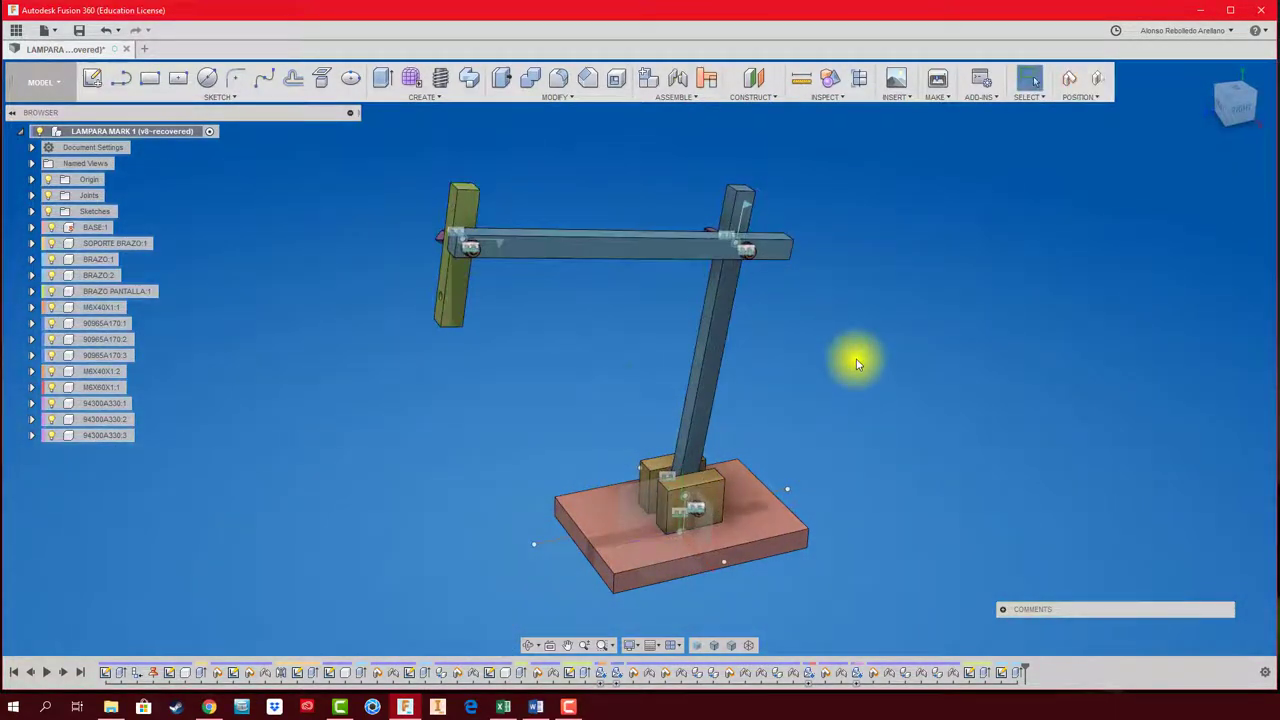
{"action": "middle_click_drag", "start_coordinate": [856, 364], "coordinate": [617, 224], "text": "shift"}
{"action": "mouse_move", "coordinate": [617, 224]}
{"action": "left_mouse_down"}
{"action": "mouse_move", "coordinate": [686, 314]}
{"action": "mouse_move", "coordinate": [689, 251]}
{"action": "mouse_move", "coordinate": [723, 263]}
{"action": "mouse_move", "coordinate": [809, 374]}
{"action": "mouse_move", "coordinate": [824, 494]}
{"action": "mouse_move", "coordinate": [834, 437]}
{"action": "mouse_move", "coordinate": [840, 497]}
{"action": "mouse_move", "coordinate": [837, 443]}
{"action": "left_mouse_up"}
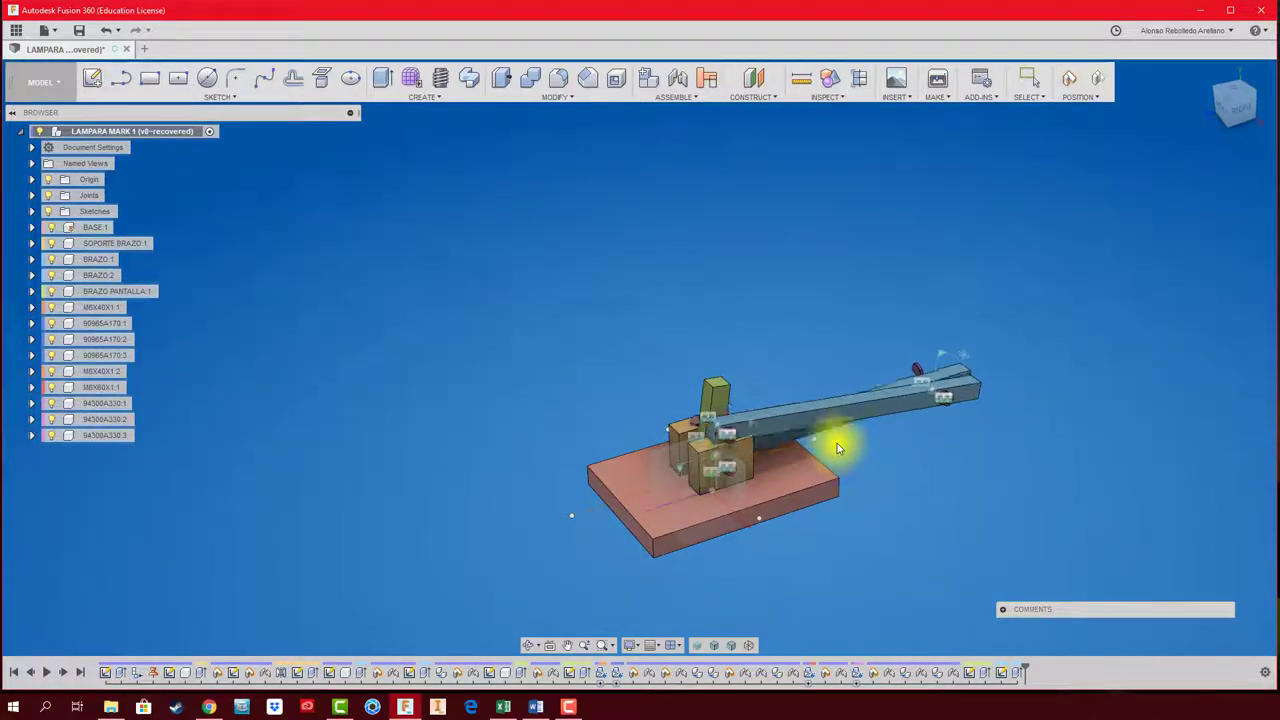
{"action": "middle_click_drag", "start_coordinate": [720, 440], "coordinate": [730, 457], "text": "shift"}
{"action": "scroll", "coordinate": [730, 457], "scroll_direction": "up", "scroll_amount": 3}
{"action": "scroll", "coordinate": [730, 457], "scroll_direction": "up", "scroll_amount": 3}
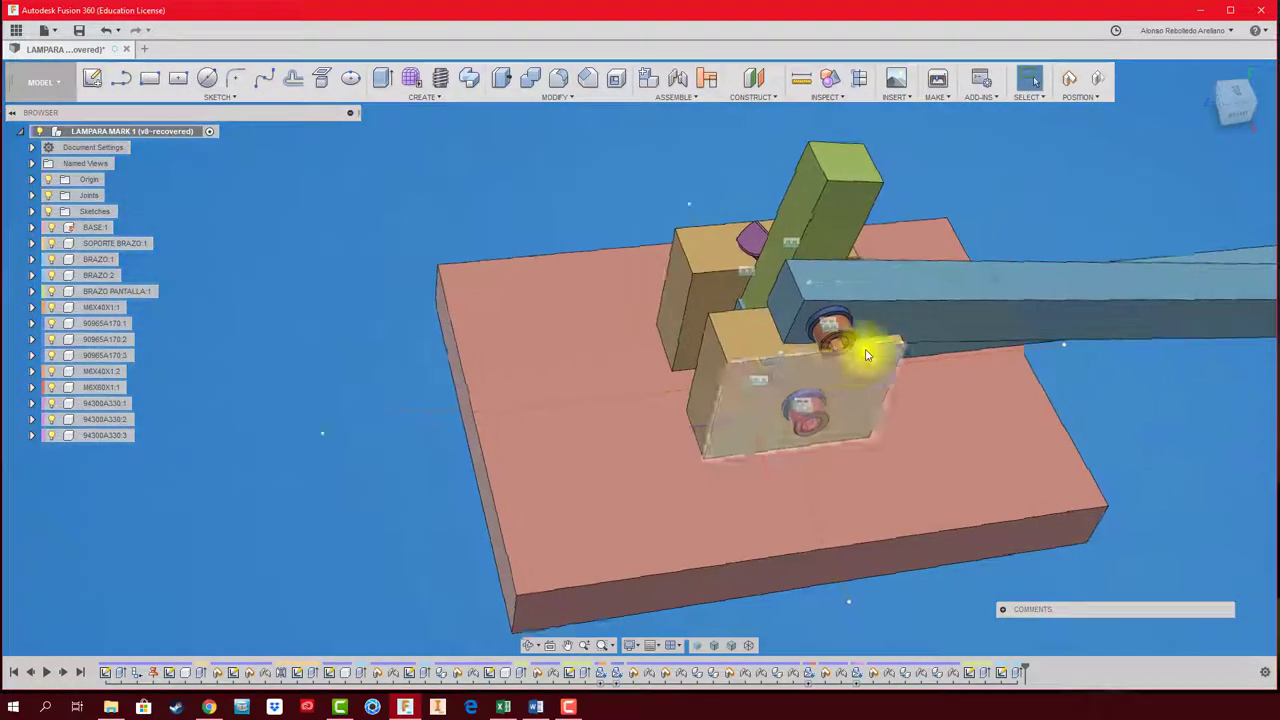
{"action": "mouse_move", "coordinate": [857, 343]}
{"action": "left_mouse_down"}
{"action": "mouse_move", "coordinate": [886, 334]}
{"action": "mouse_move", "coordinate": [886, 388]}
{"action": "mouse_move", "coordinate": [894, 300]}
{"action": "left_mouse_up"}
{"action": "mouse_move", "coordinate": [771, 209]}
{"action": "left_mouse_down"}
{"action": "mouse_move", "coordinate": [777, 109]}
{"action": "mouse_move", "coordinate": [749, 120]}
{"action": "mouse_move", "coordinate": [757, 157]}
{"action": "mouse_move", "coordinate": [814, 234]}
{"action": "mouse_move", "coordinate": [773, 206]}
{"action": "left_mouse_up"}
{"action": "scroll", "coordinate": [765, 210], "scroll_direction": "down", "scroll_amount": 3}
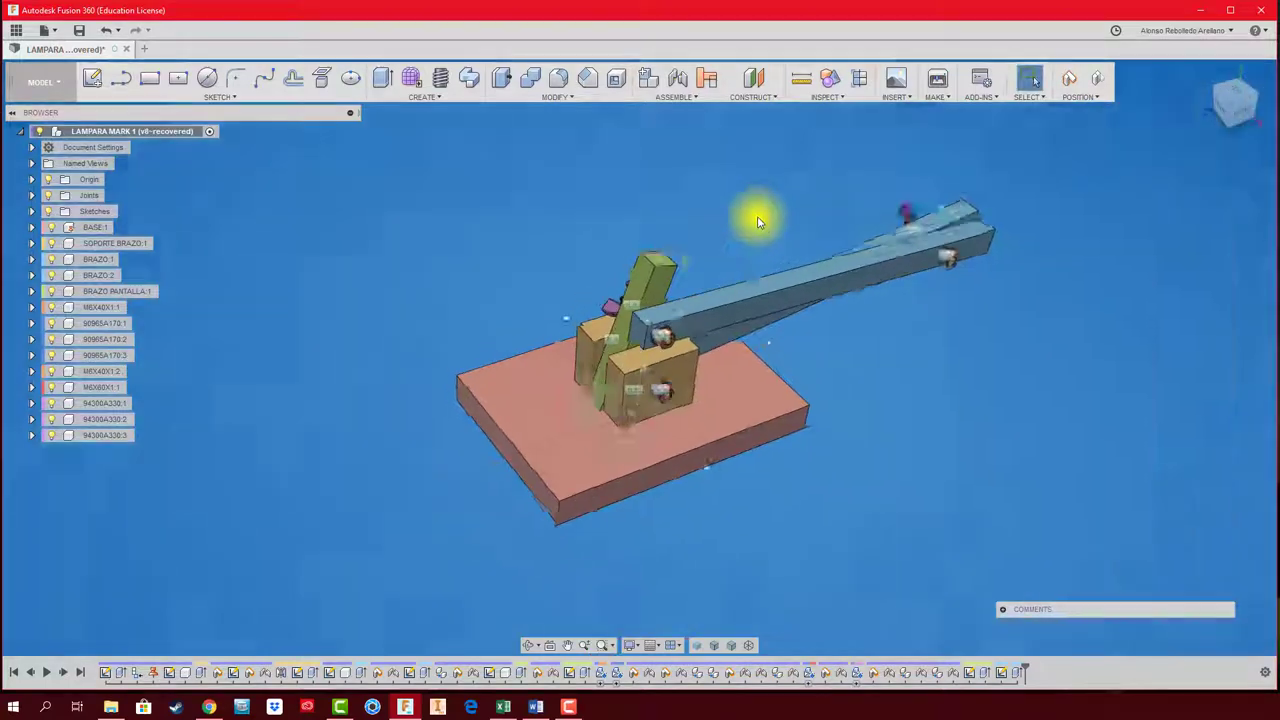
{"action": "scroll", "coordinate": [786, 214], "scroll_direction": "down", "scroll_amount": 2}
{"action": "left_click", "coordinate": [1104, 82]}
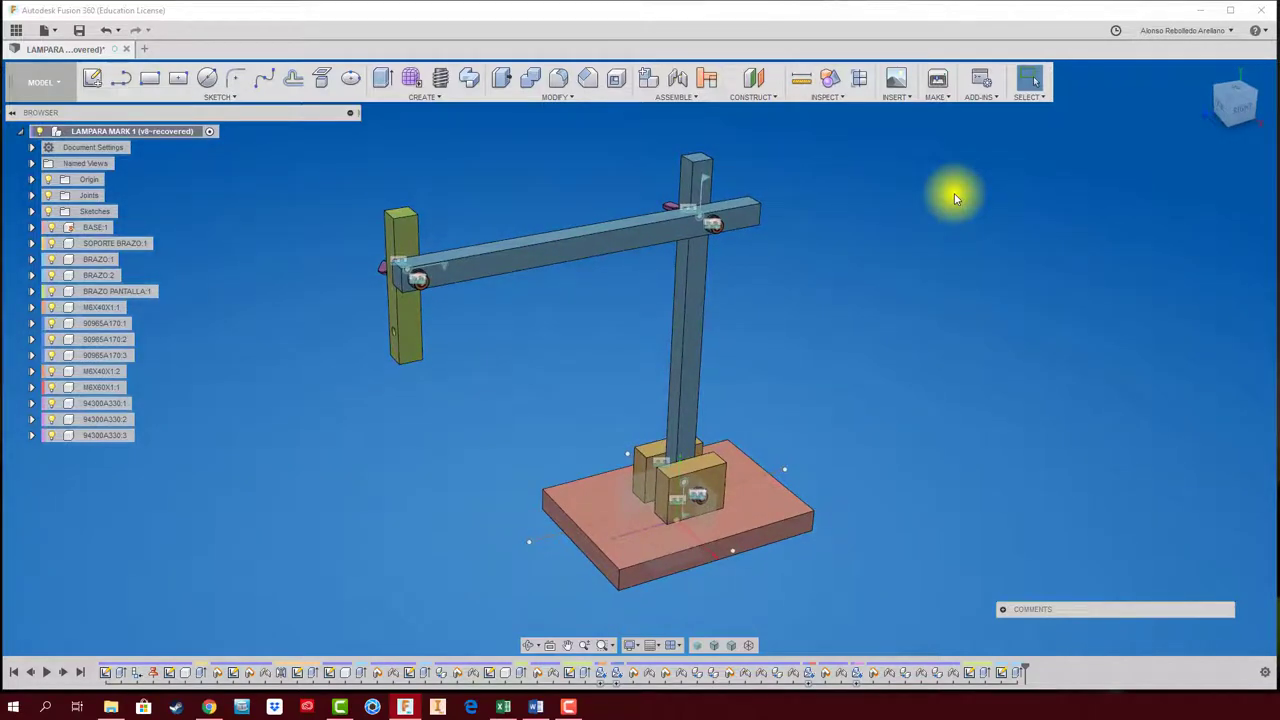
Turn on contact analysis so a Contact Sets folder appears in the LAMPARA MARK 1 browser.
{"action": "left_click", "coordinate": [707, 79]}
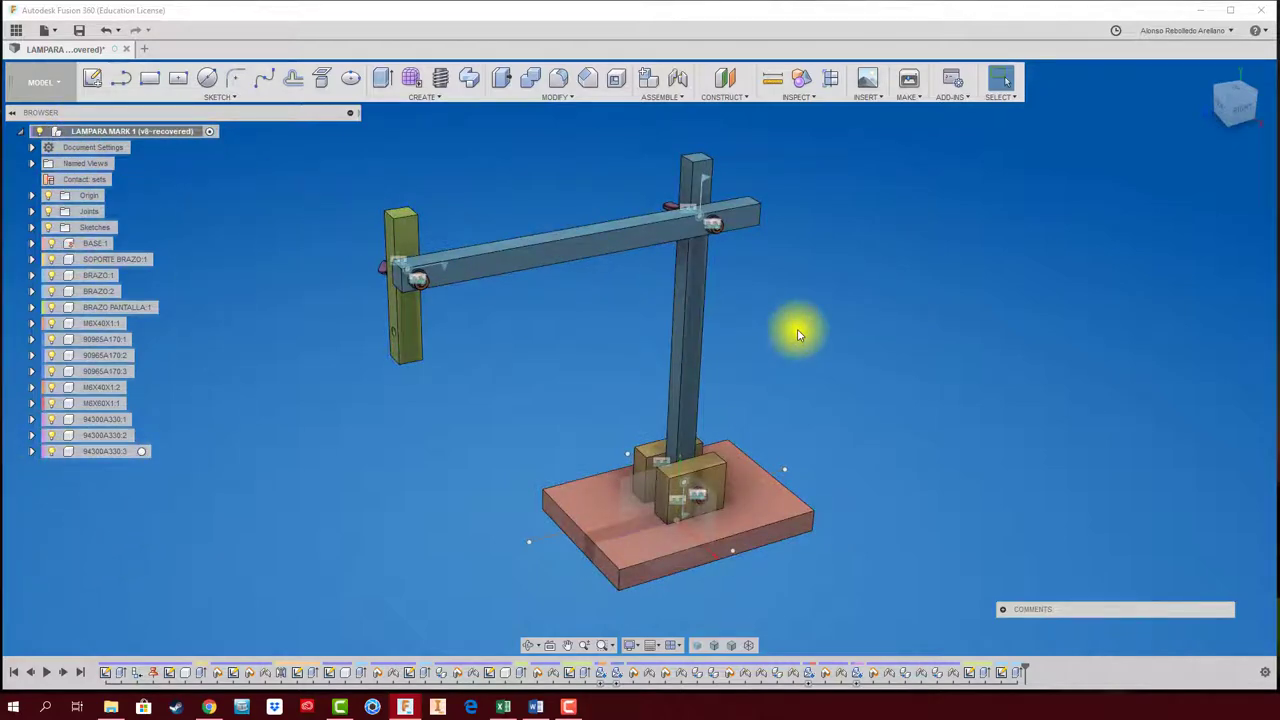
{"action": "left_click", "coordinate": [771, 486]}
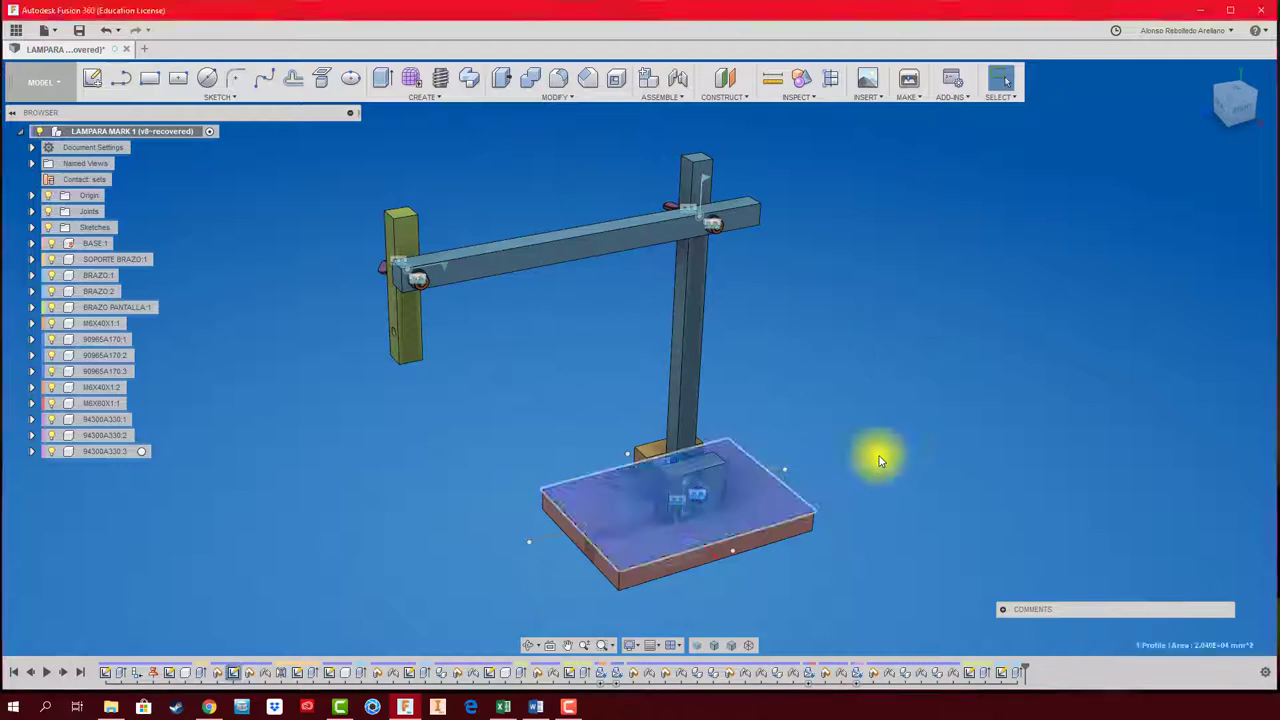
{"action": "left_click", "coordinate": [866, 360]}
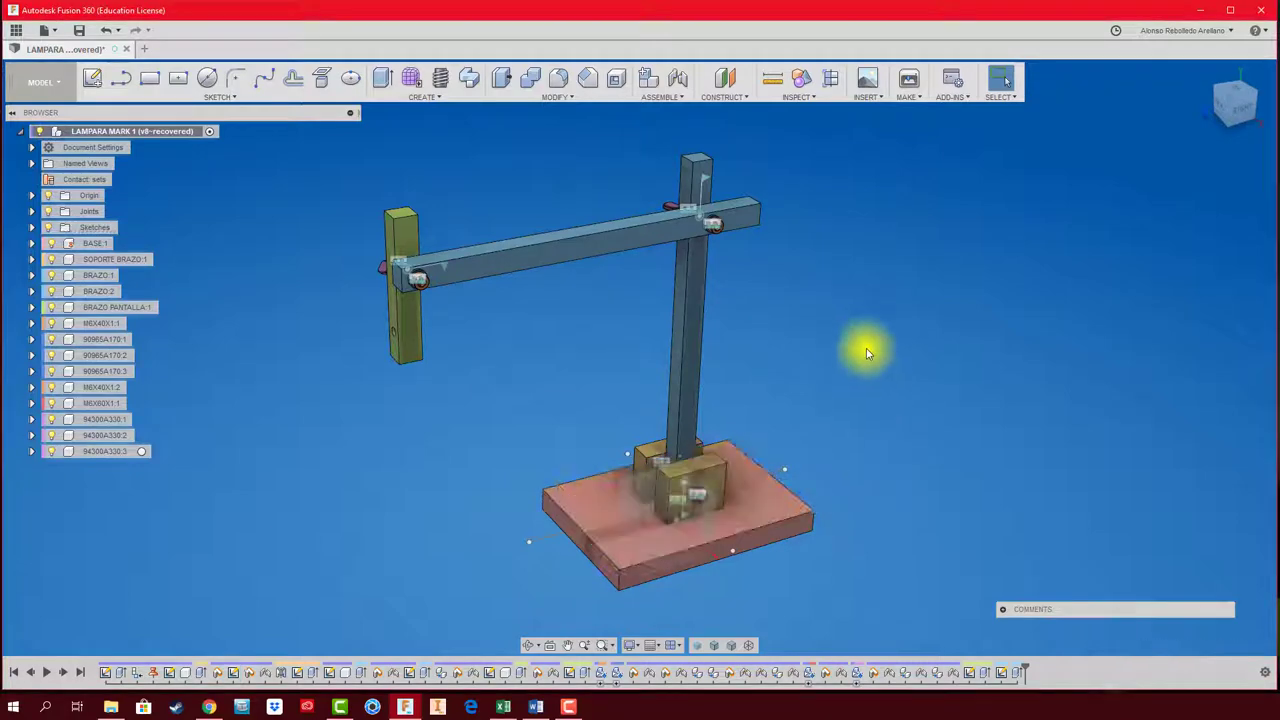
{"action": "right_click", "coordinate": [79, 182]}
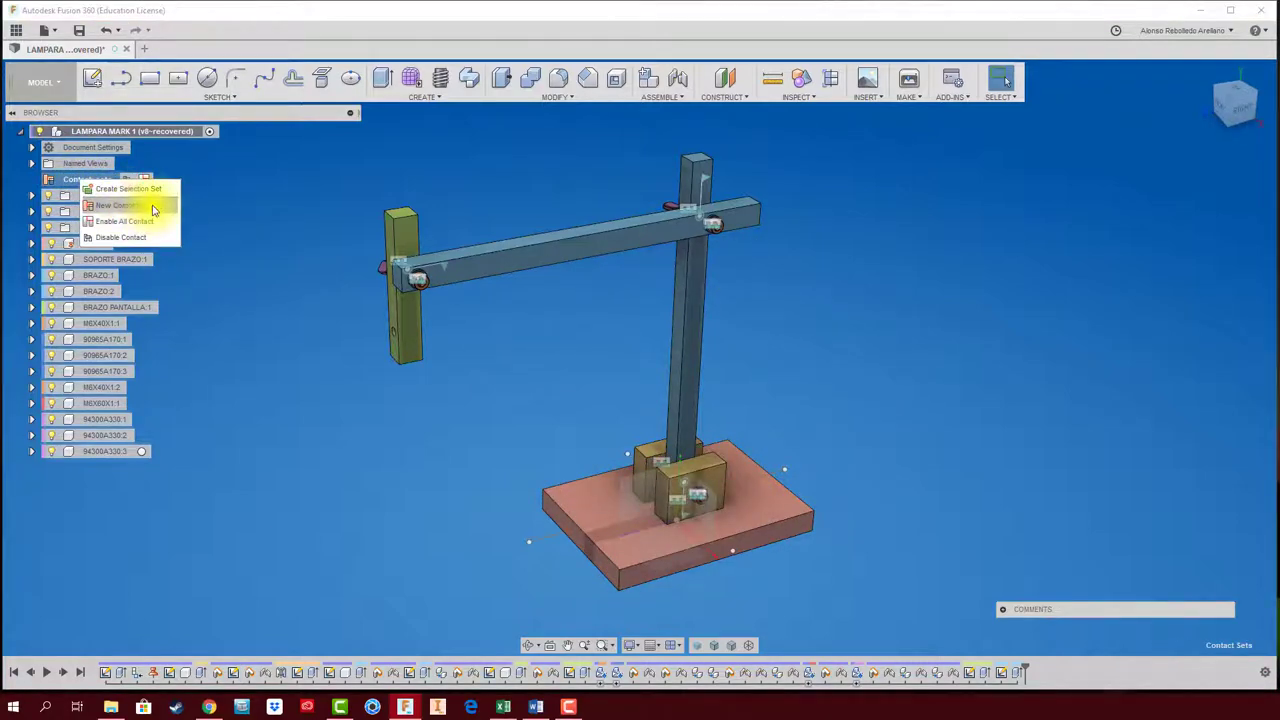
Create ContactSet16 with the horizontal arm, both vertical posts, the base and another lamp part.
{"action": "left_click", "coordinate": [154, 207]}
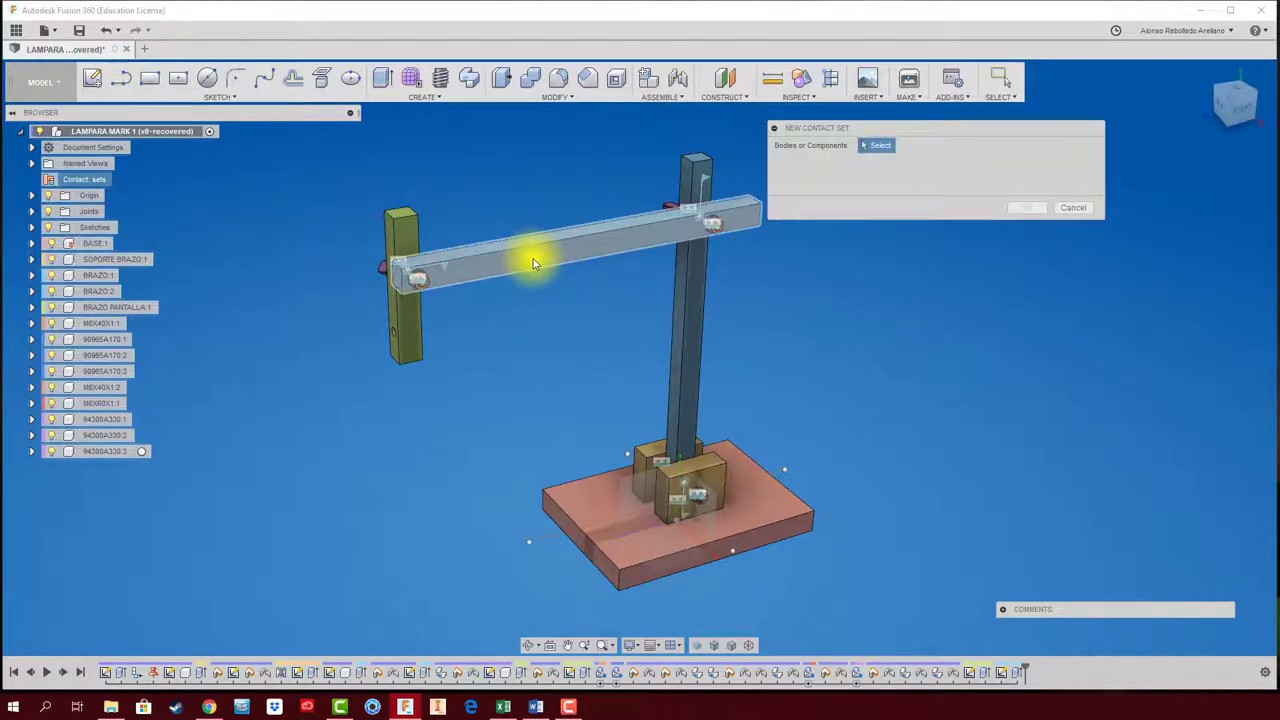
{"action": "left_click", "coordinate": [533, 264]}
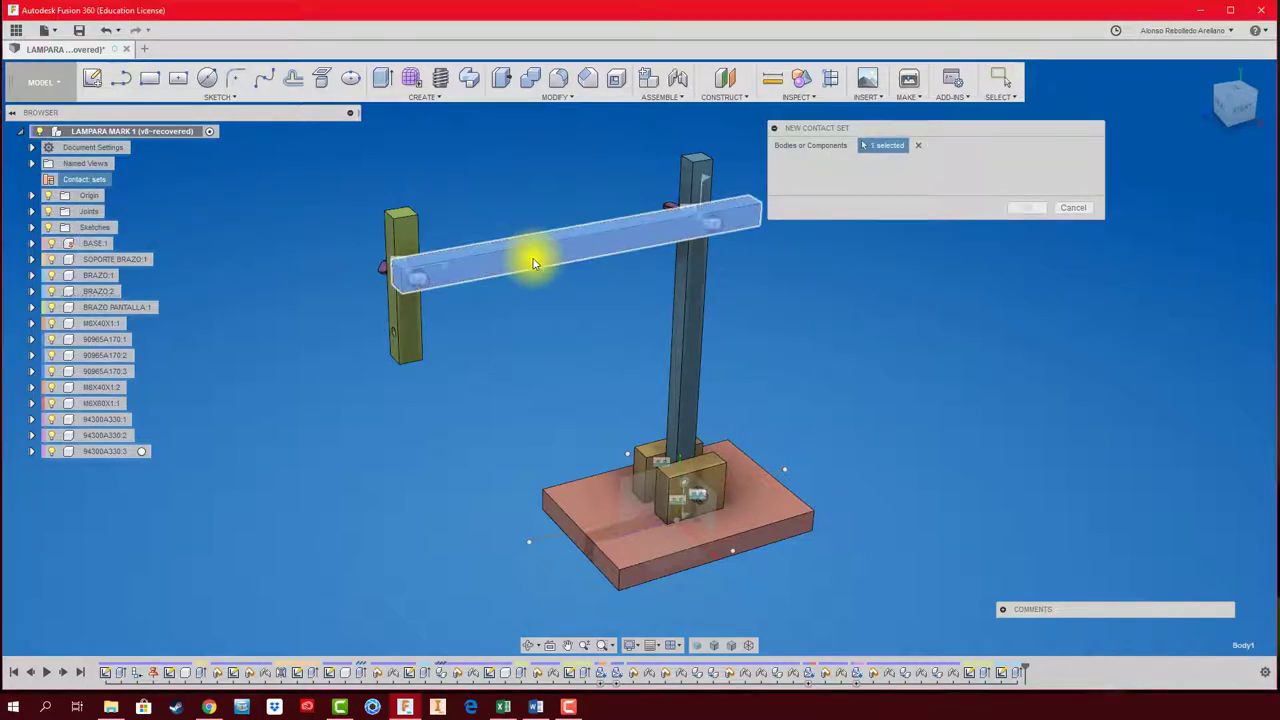
{"action": "left_click", "coordinate": [690, 286]}
{"action": "left_click", "coordinate": [783, 511]}
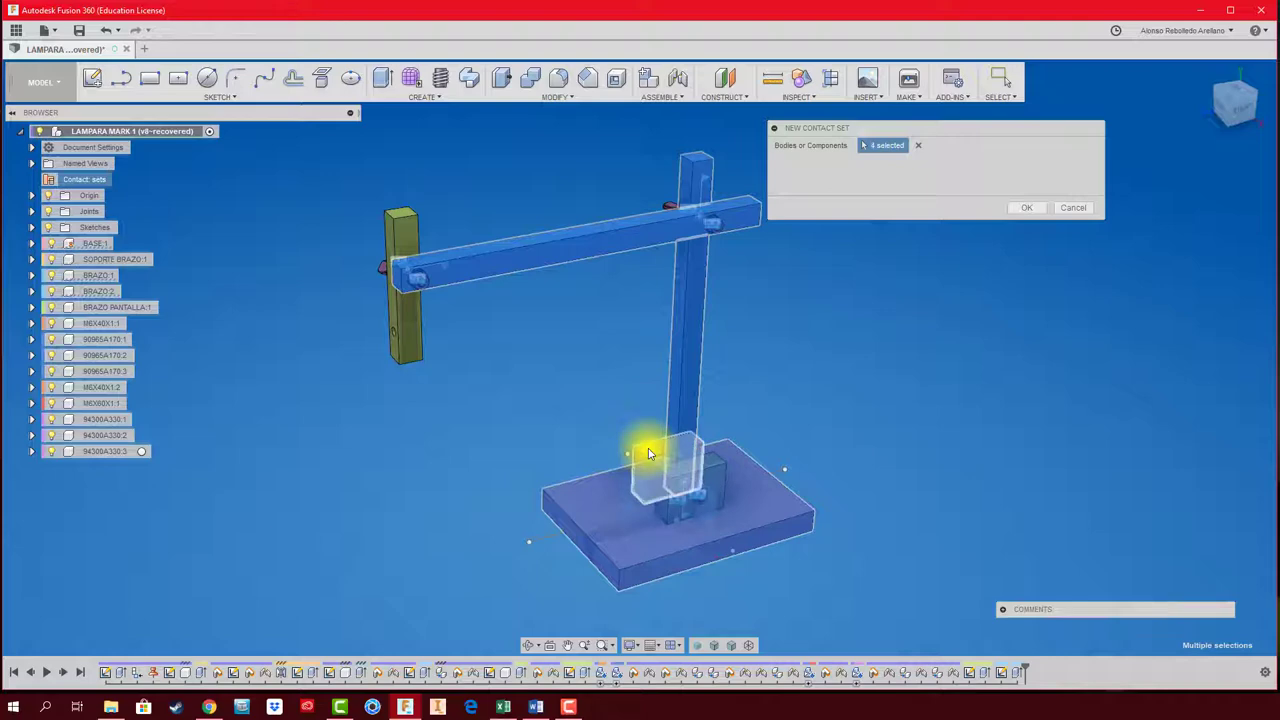
{"action": "left_click", "coordinate": [414, 318]}
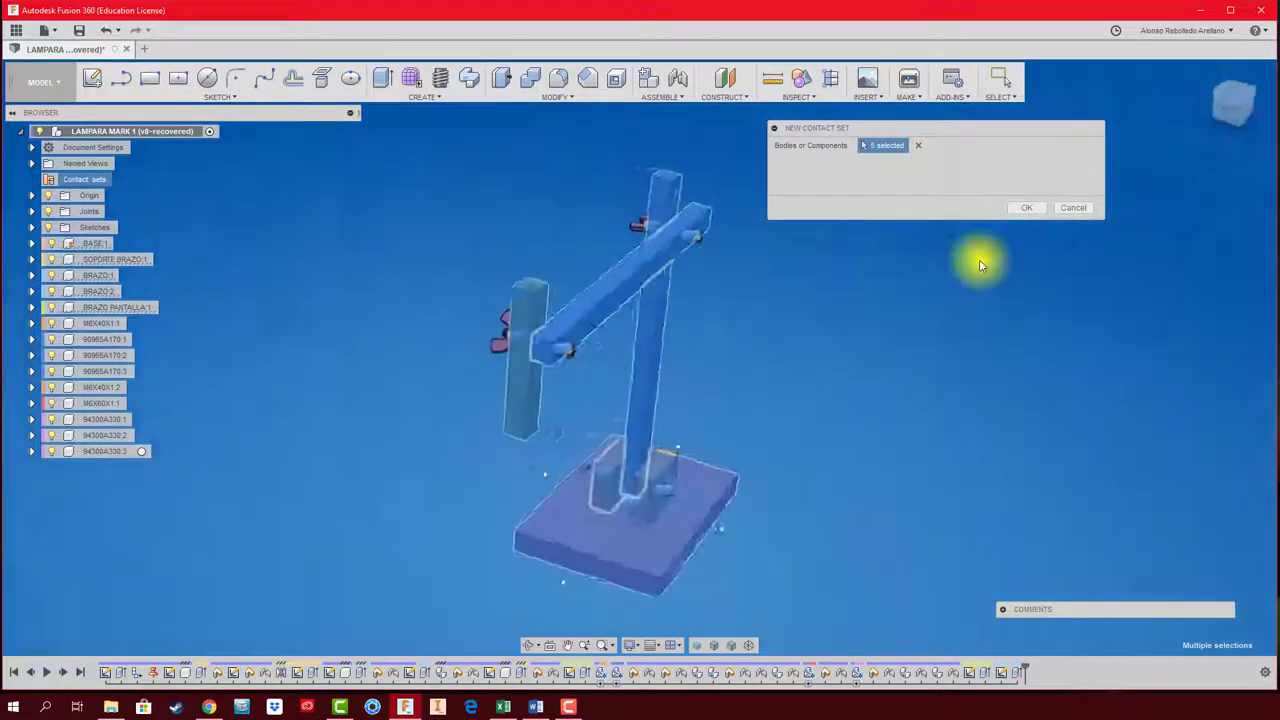
{"action": "left_click", "coordinate": [1025, 207]}
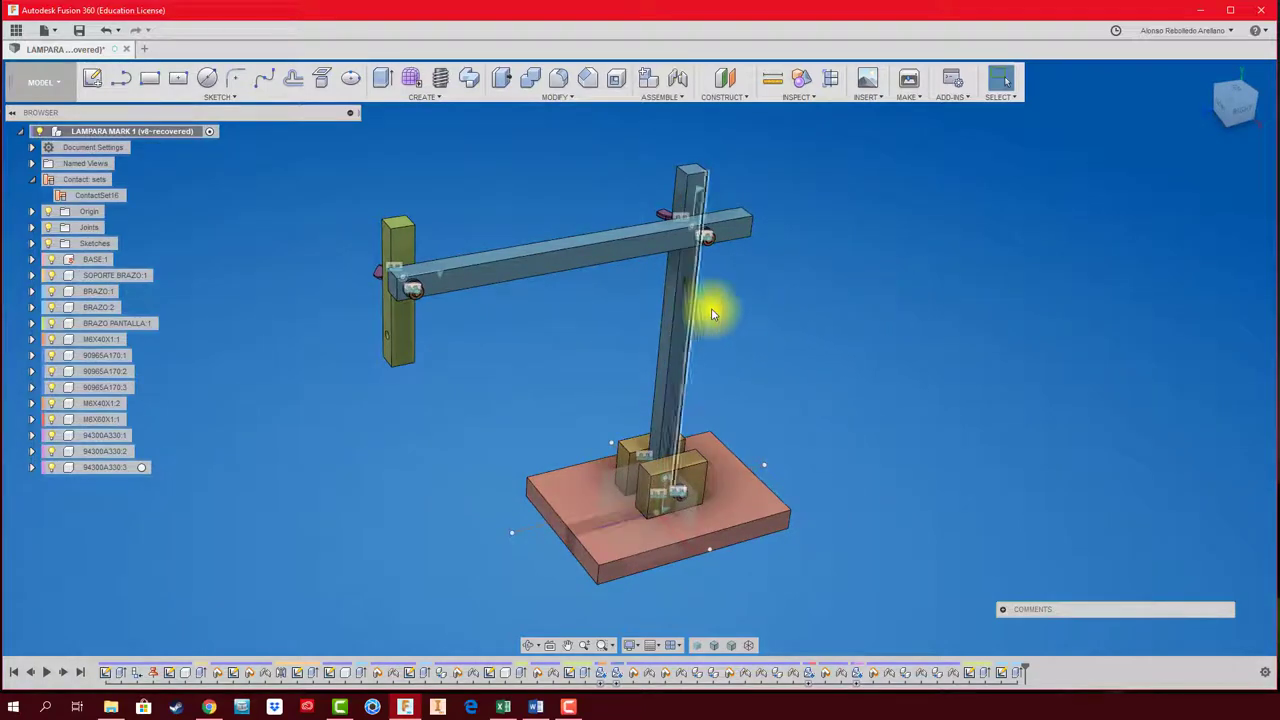
Tilt the vertical arm and green post, pulling the lower arm down against the base.
{"action": "mouse_move", "coordinate": [684, 296]}
{"action": "left_mouse_down"}
{"action": "mouse_move", "coordinate": [801, 347]}
{"action": "mouse_move", "coordinate": [842, 430]}
{"action": "left_mouse_up"}
{"action": "scroll", "coordinate": [683, 485], "scroll_direction": "up", "scroll_amount": 2}
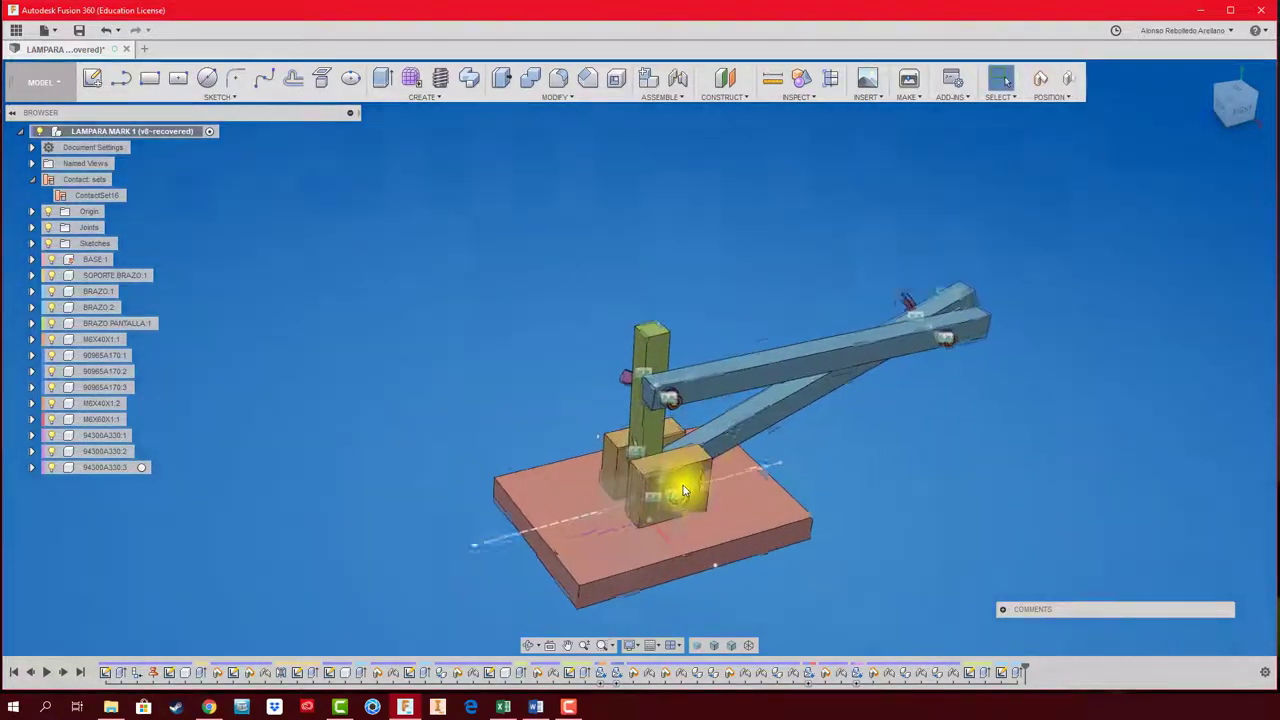
{"action": "scroll", "coordinate": [686, 486], "scroll_direction": "up", "scroll_amount": 1}
{"action": "scroll", "coordinate": [686, 486], "scroll_direction": "up", "scroll_amount": 2}
{"action": "scroll", "coordinate": [686, 486], "scroll_direction": "up", "scroll_amount": 2}
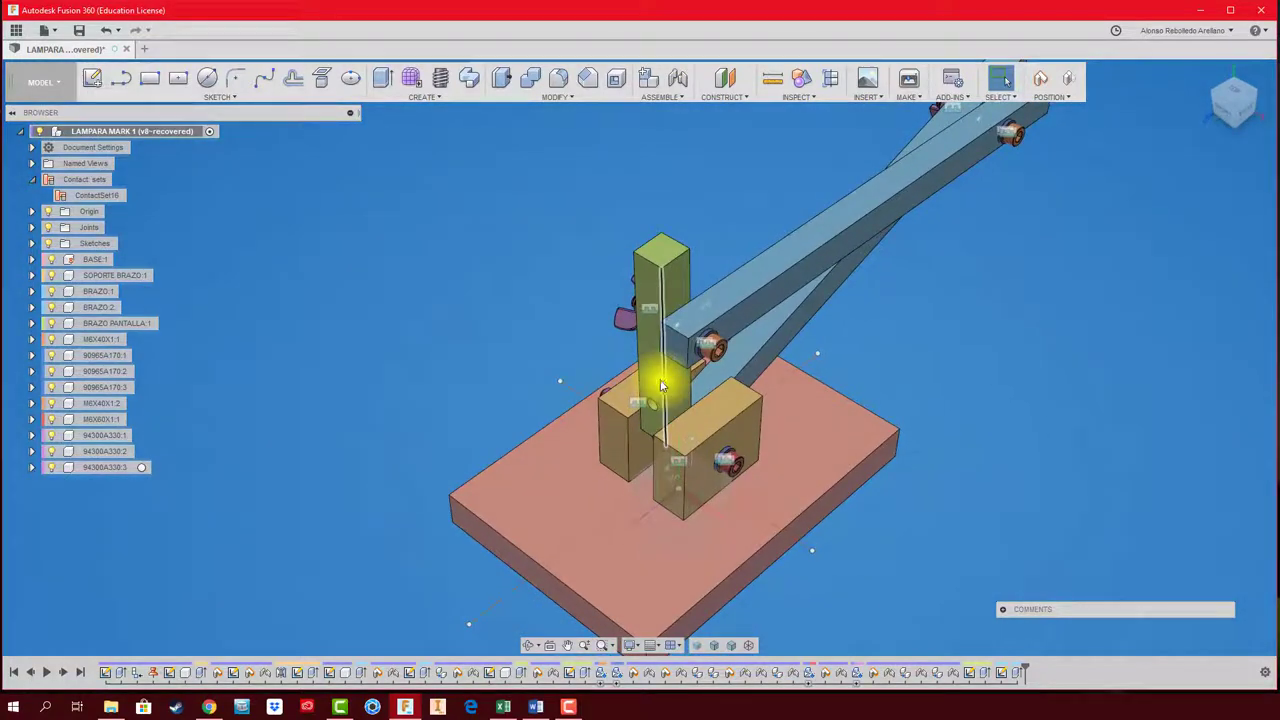
{"action": "mouse_move", "coordinate": [663, 380]}
{"action": "left_mouse_down"}
{"action": "mouse_move", "coordinate": [623, 349]}
{"action": "mouse_move", "coordinate": [757, 366]}
{"action": "mouse_move", "coordinate": [843, 349]}
{"action": "mouse_move", "coordinate": [811, 391]}
{"action": "mouse_move", "coordinate": [853, 382]}
{"action": "left_mouse_up"}
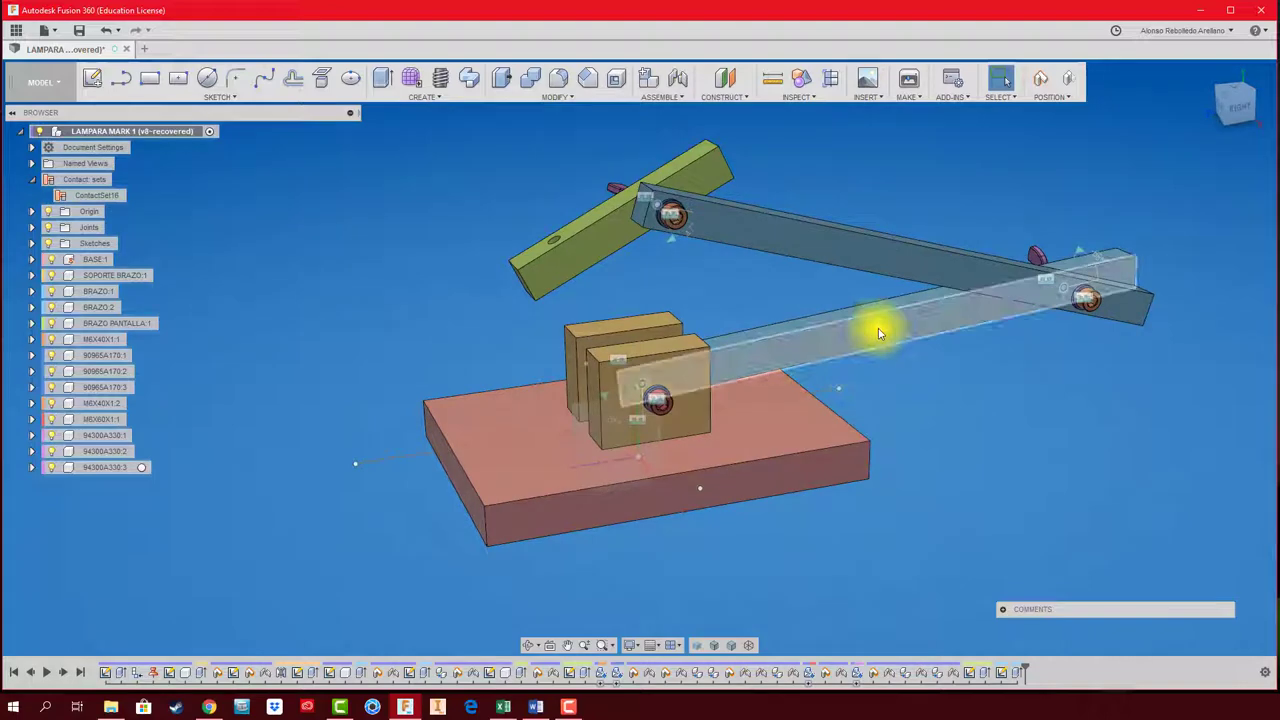
{"action": "mouse_move", "coordinate": [880, 336]}
{"action": "left_mouse_down"}
{"action": "mouse_move", "coordinate": [885, 395]}
{"action": "mouse_move", "coordinate": [786, 371]}
{"action": "left_mouse_up"}
{"action": "middle_click_drag", "start_coordinate": [786, 371], "coordinate": [680, 337], "text": "shift"}
{"action": "mouse_move", "coordinate": [680, 337]}
{"action": "left_mouse_down"}
{"action": "mouse_move", "coordinate": [712, 328]}
{"action": "mouse_move", "coordinate": [614, 250]}
{"action": "mouse_move", "coordinate": [729, 129]}
{"action": "left_mouse_up"}
Swing the arms and green post near vertical, lower the arm horizontal, then switch to Camtasia.
{"action": "mouse_move", "coordinate": [786, 177]}
{"action": "middle_mouse_down", "text": "shift"}
{"action": "mouse_move", "coordinate": [755, 236]}
{"action": "mouse_move", "coordinate": [766, 249]}
{"action": "middle_mouse_up", "text": "shift"}
{"action": "mouse_move", "coordinate": [766, 249]}
{"action": "left_mouse_down"}
{"action": "mouse_move", "coordinate": [743, 257]}
{"action": "mouse_move", "coordinate": [766, 194]}
{"action": "mouse_move", "coordinate": [706, 228]}
{"action": "left_mouse_up"}
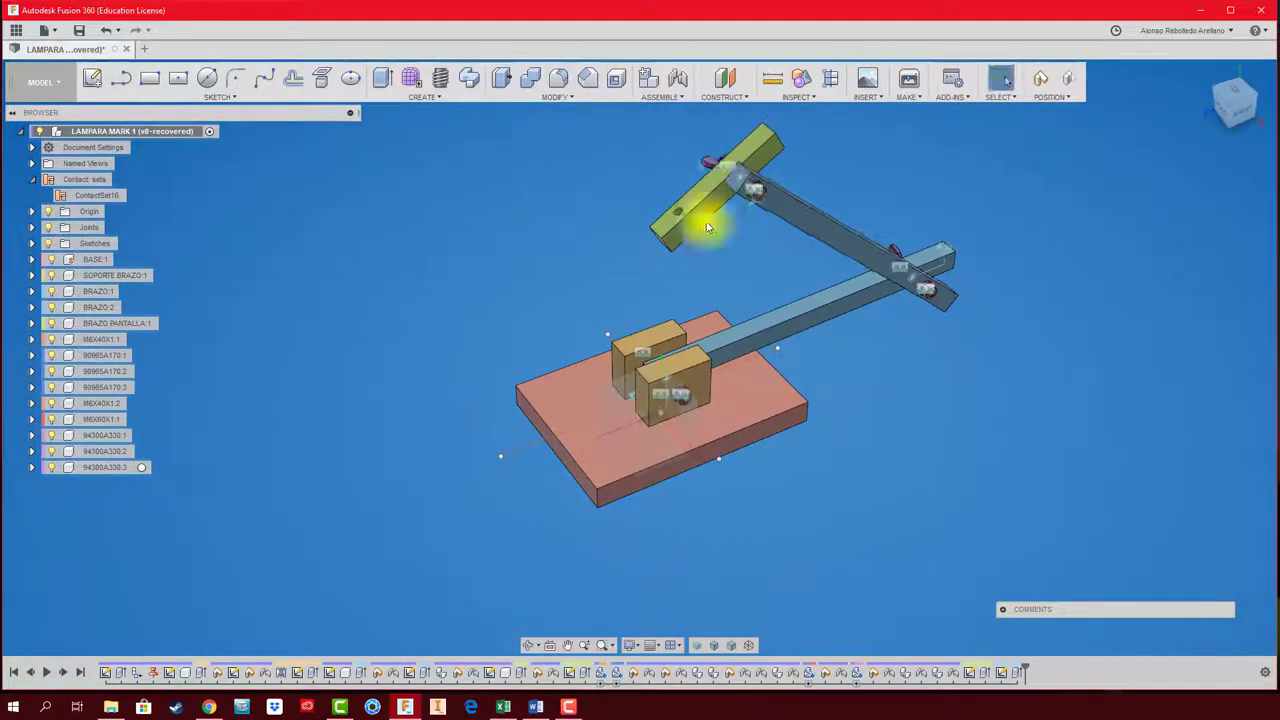
{"action": "mouse_move", "coordinate": [815, 333]}
{"action": "left_mouse_down"}
{"action": "mouse_move", "coordinate": [800, 309]}
{"action": "mouse_move", "coordinate": [691, 294]}
{"action": "left_mouse_up"}
{"action": "middle_click_drag", "start_coordinate": [691, 294], "coordinate": [709, 286], "text": "shift"}
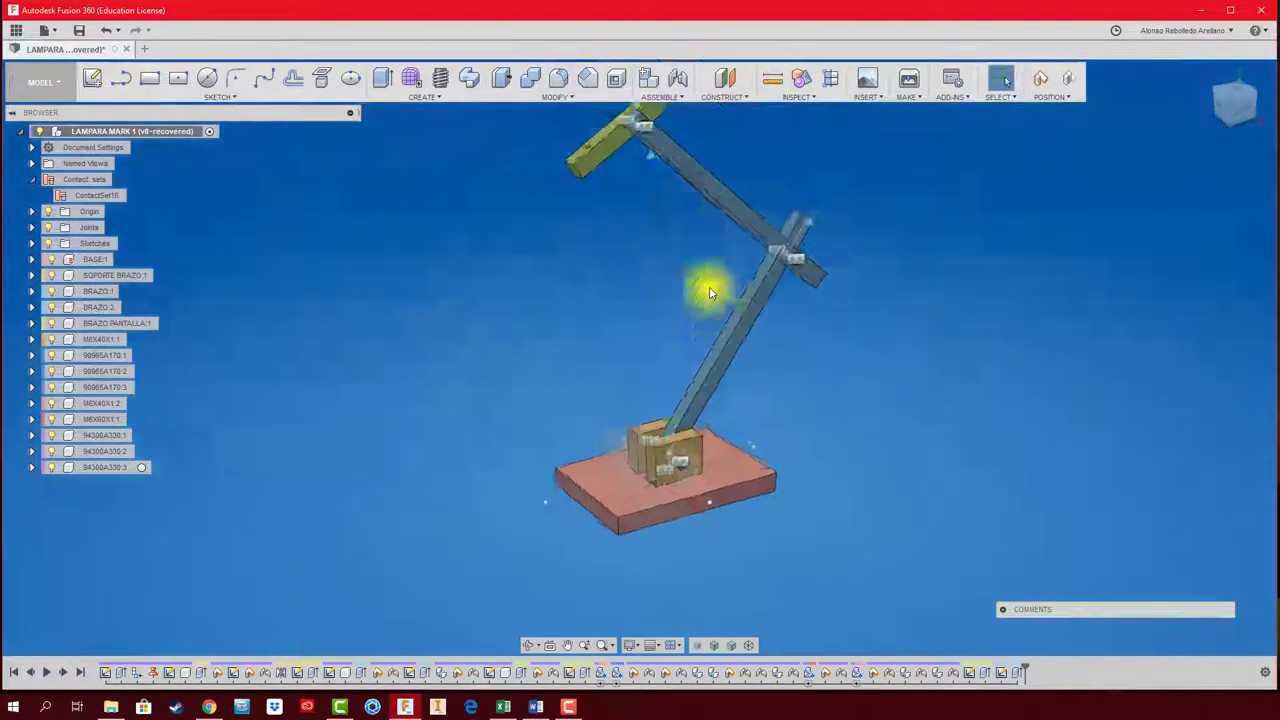
{"action": "mouse_move", "coordinate": [709, 286]}
{"action": "left_mouse_down"}
{"action": "mouse_move", "coordinate": [729, 249]}
{"action": "mouse_move", "coordinate": [643, 266]}
{"action": "mouse_move", "coordinate": [760, 348]}
{"action": "mouse_move", "coordinate": [737, 343]}
{"action": "mouse_move", "coordinate": [634, 391]}
{"action": "mouse_move", "coordinate": [603, 474]}
{"action": "mouse_move", "coordinate": [608, 504]}
{"action": "mouse_move", "coordinate": [691, 406]}
{"action": "mouse_move", "coordinate": [763, 463]}
{"action": "mouse_move", "coordinate": [657, 377]}
{"action": "mouse_move", "coordinate": [590, 437]}
{"action": "mouse_move", "coordinate": [687, 366]}
{"action": "left_mouse_up"}
{"action": "mouse_move", "coordinate": [646, 254]}
{"action": "left_mouse_down"}
{"action": "mouse_move", "coordinate": [669, 289]}
{"action": "mouse_move", "coordinate": [525, 352]}
{"action": "mouse_move", "coordinate": [551, 331]}
{"action": "mouse_move", "coordinate": [494, 297]}
{"action": "mouse_move", "coordinate": [563, 297]}
{"action": "mouse_move", "coordinate": [643, 500]}
{"action": "mouse_move", "coordinate": [869, 417]}
{"action": "mouse_move", "coordinate": [893, 425]}
{"action": "left_mouse_up"}
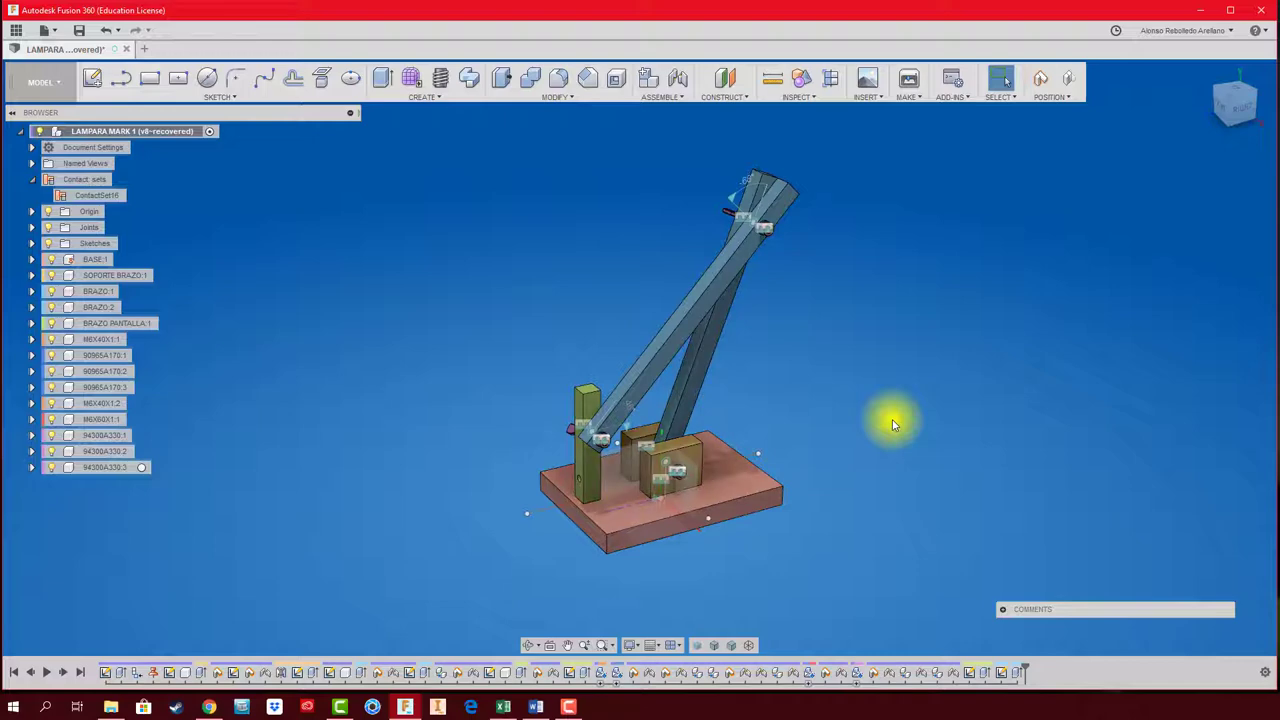
{"action": "left_click", "coordinate": [341, 708]}
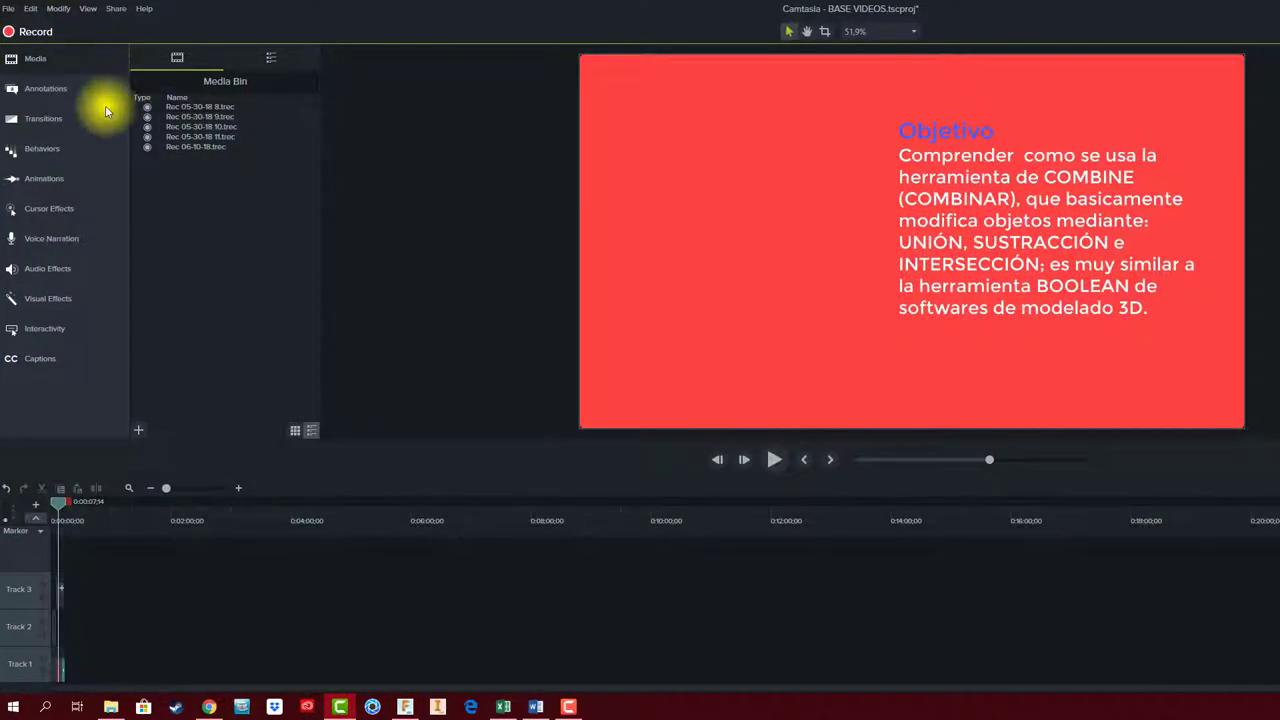